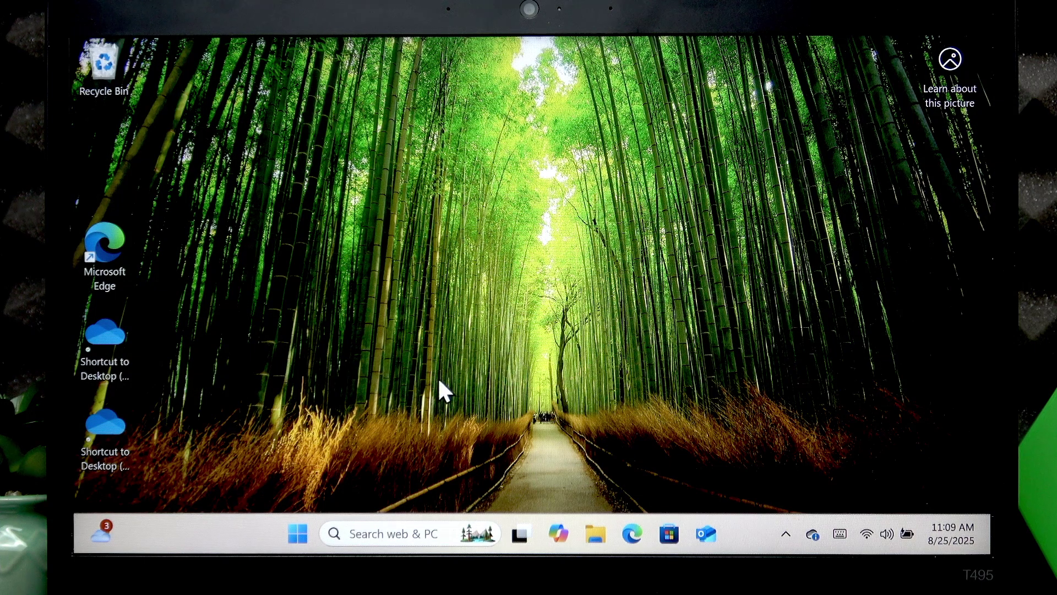
Launch Edge, go to google.com, and search Google for 'google chrome'.
click(645, 530)
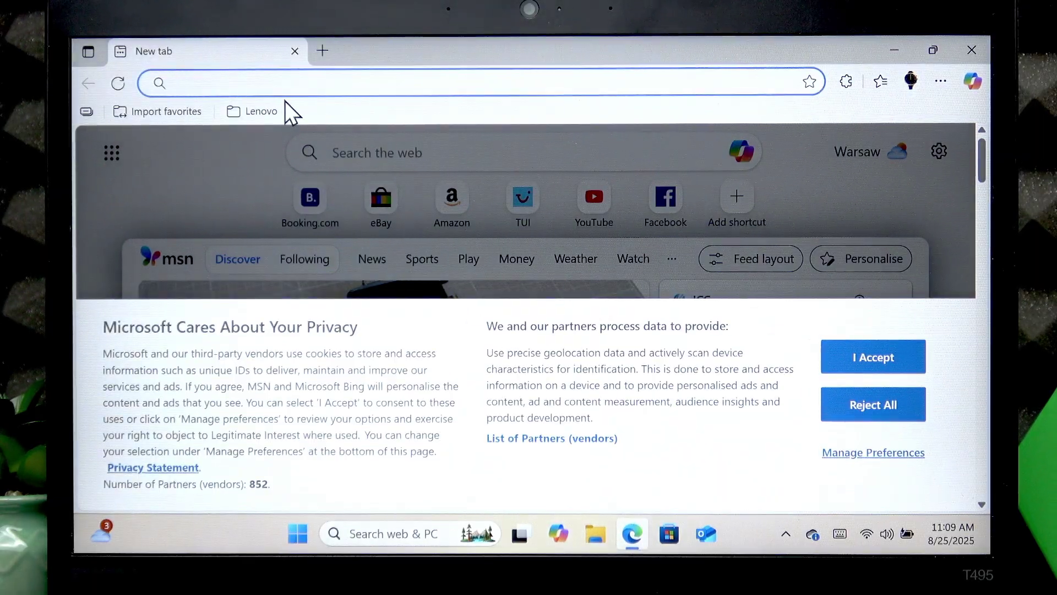
text(g)
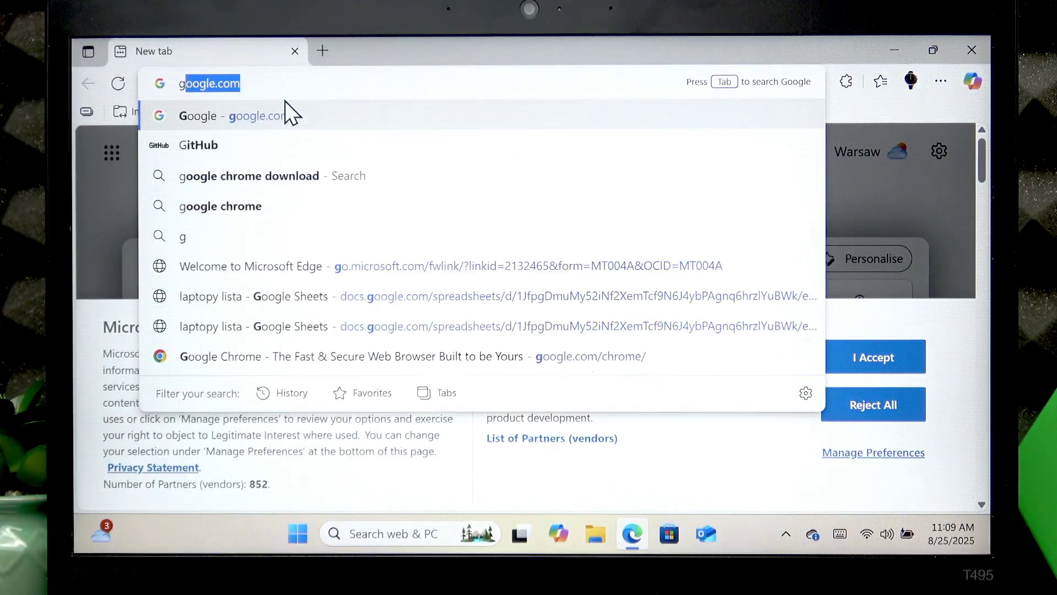
key(Return)
ctrl+scroll(301, 268, up, 3)
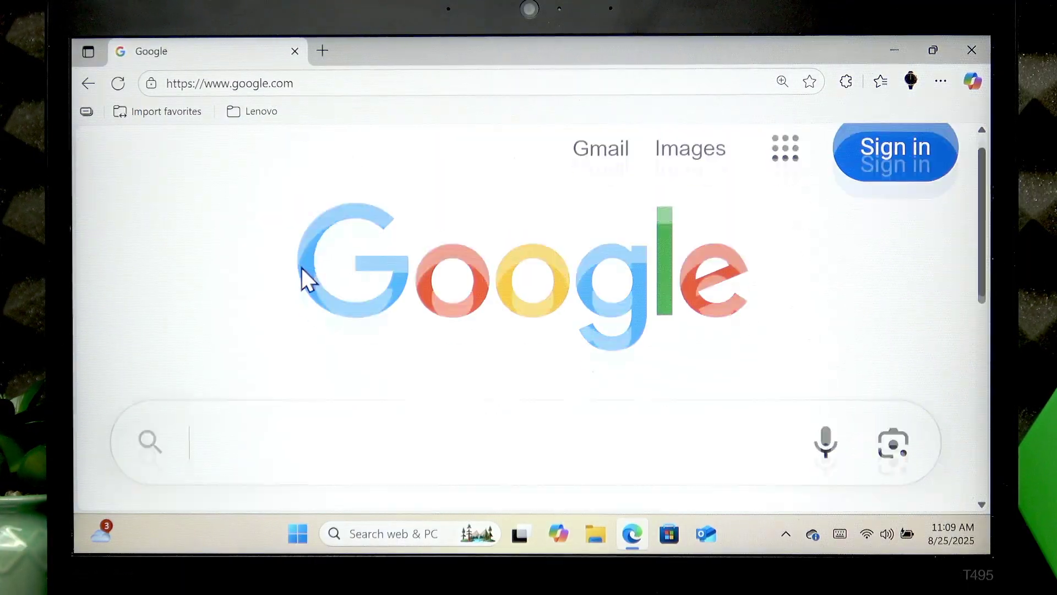
click(269, 310)
text(goog)
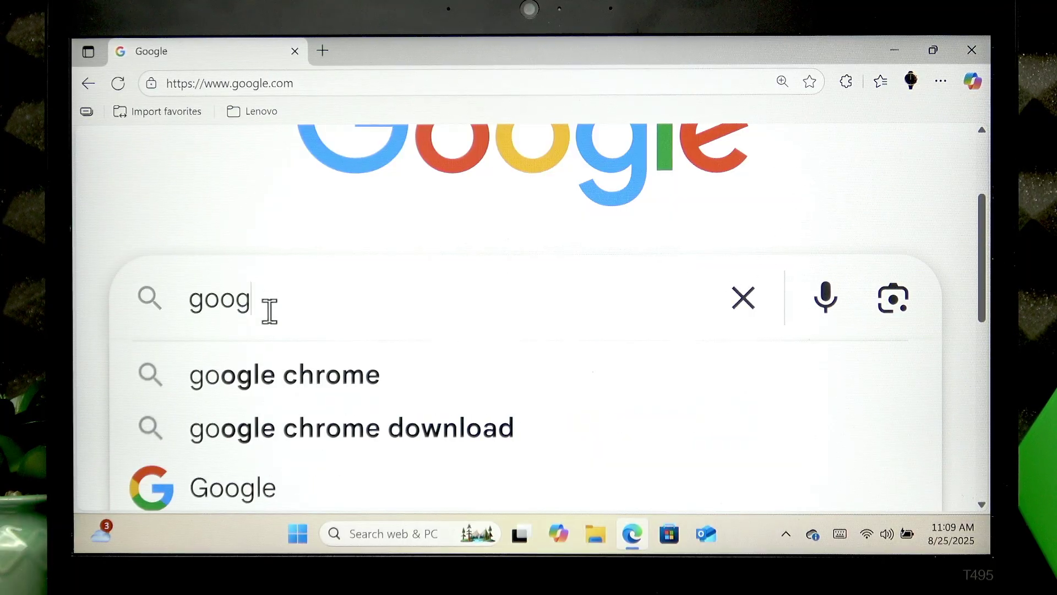
text(le chrome)
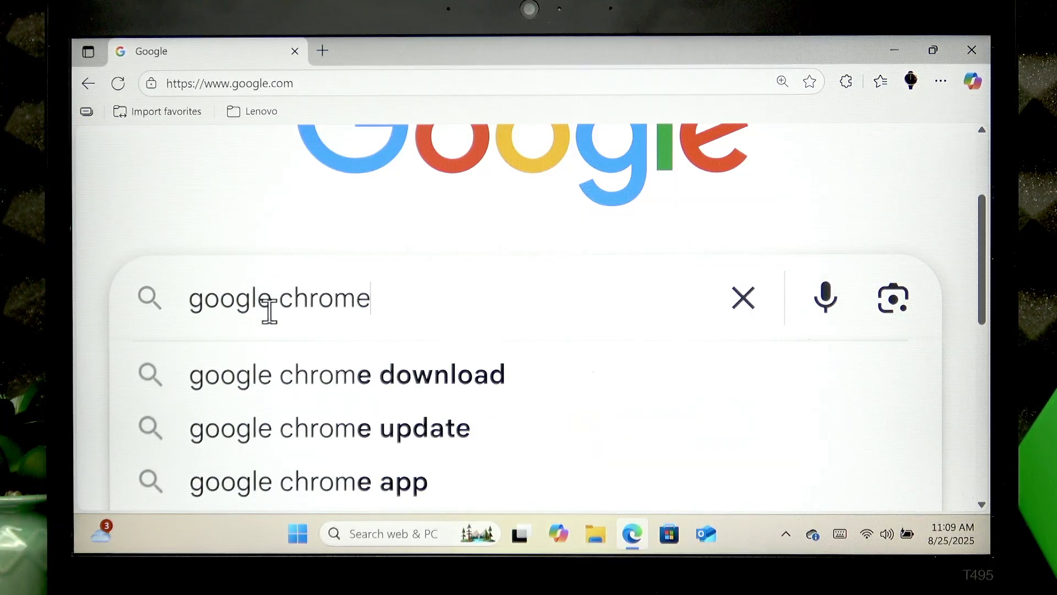
key(Return)
scroll(285, 278, down, 2)
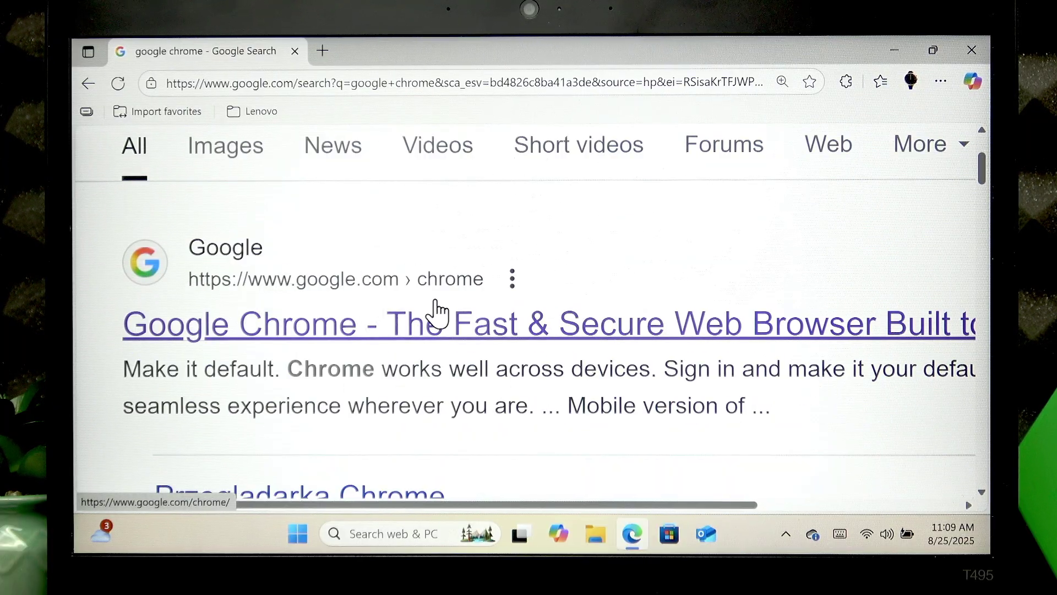
Download ChromeSetup.exe from the official Google Chrome page and open the downloaded file.
click(397, 322)
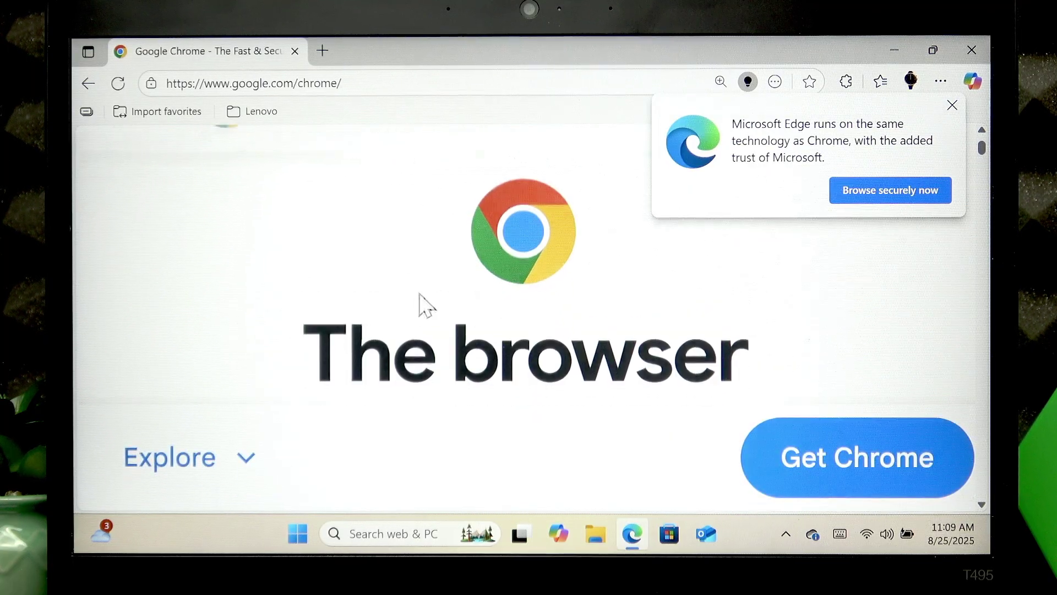
scroll(430, 299, down, 3)
click(438, 293)
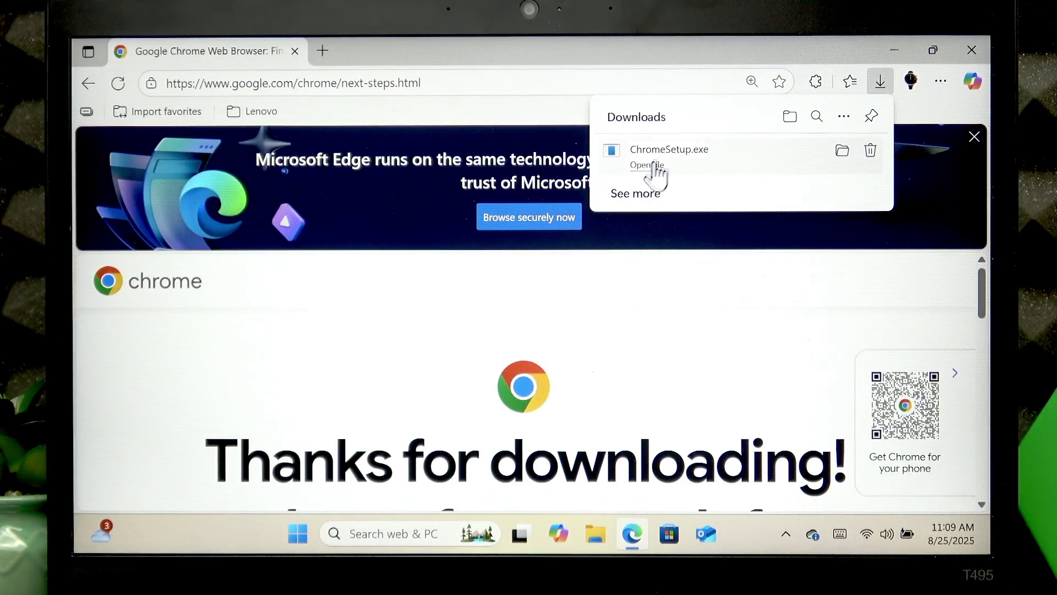
click(668, 156)
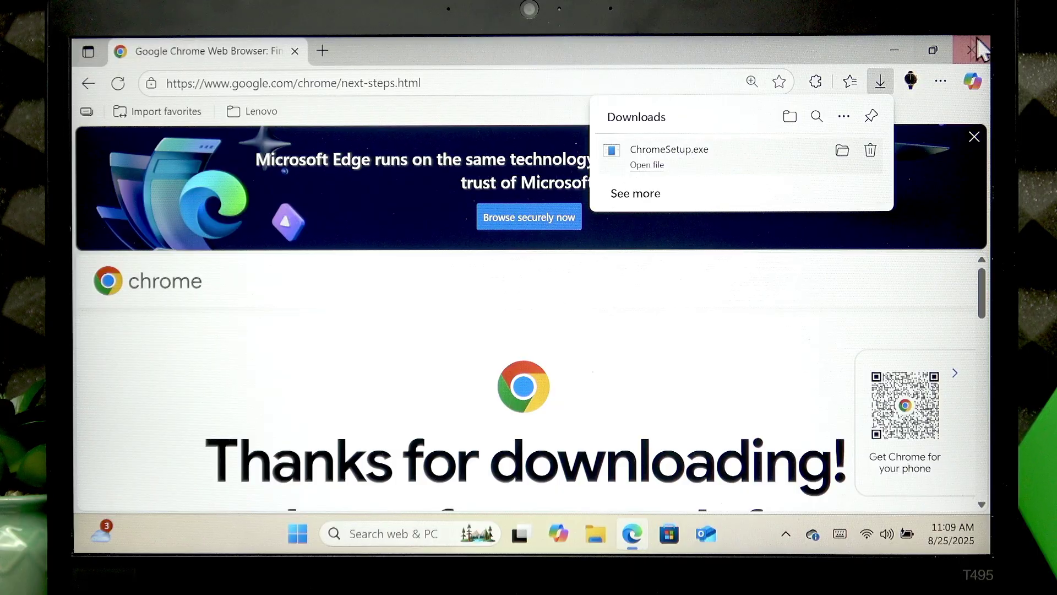
Close the Edge window and approve the Google Installer's User Account Control prompt.
click(975, 44)
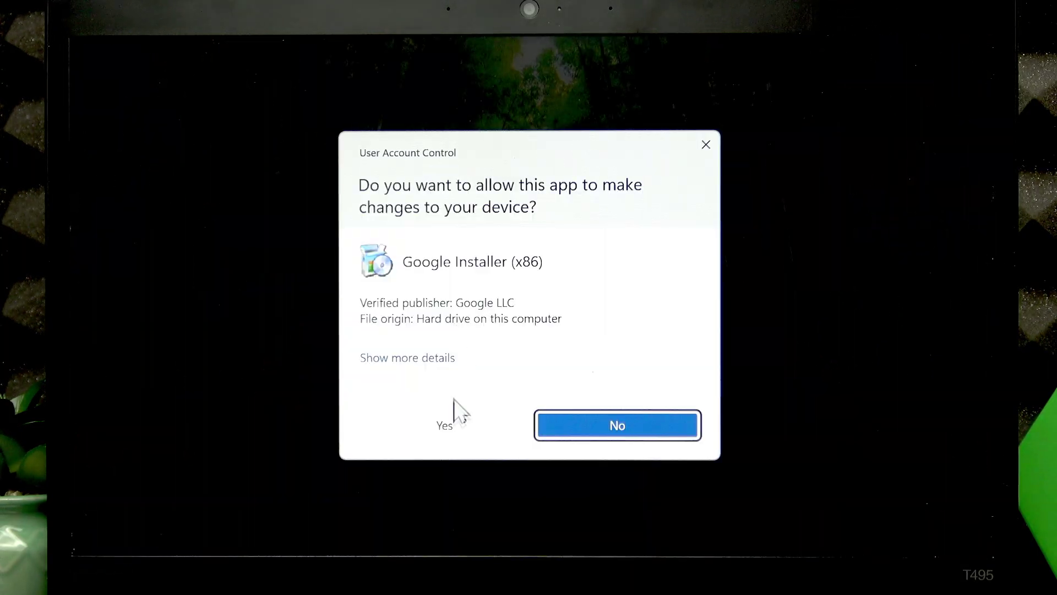
click(470, 429)
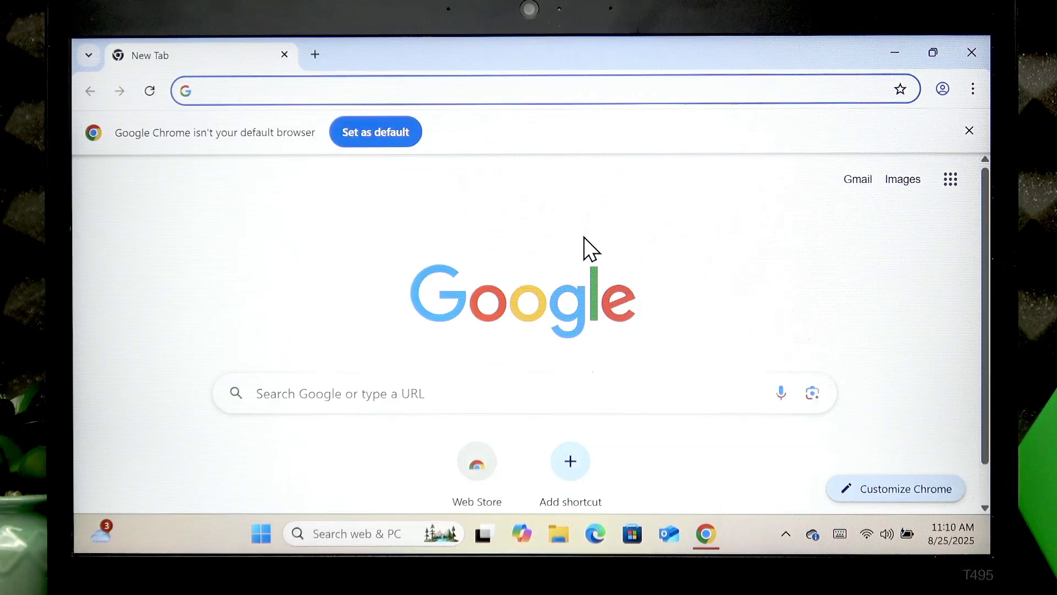
Dismiss Chrome's 'isn't your default browser' infobar, check the desktop shortcut, and close Chrome.
click(970, 131)
click(710, 537)
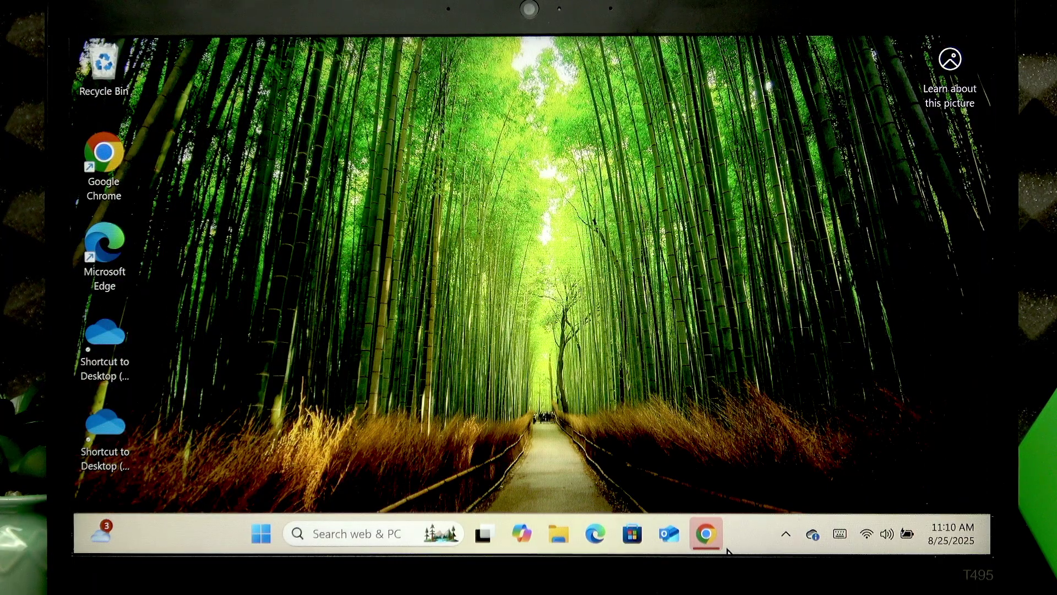
click(705, 539)
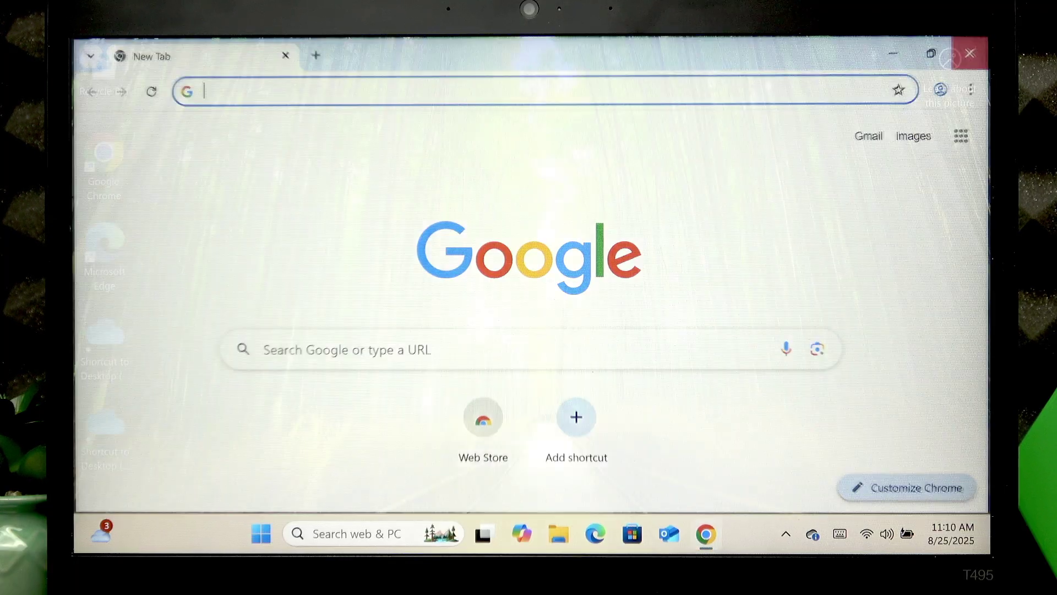
click(972, 52)
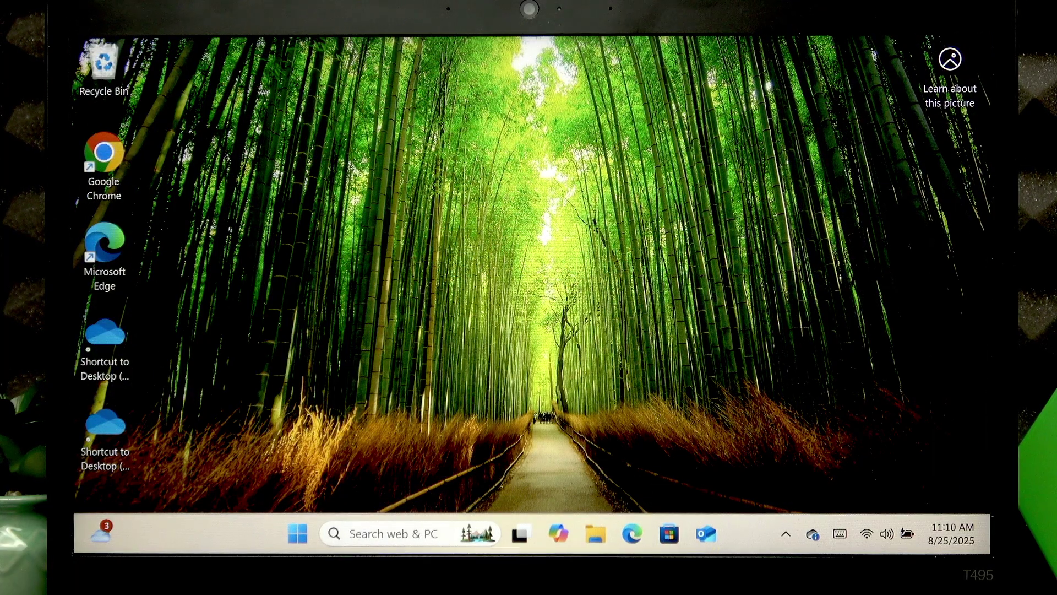